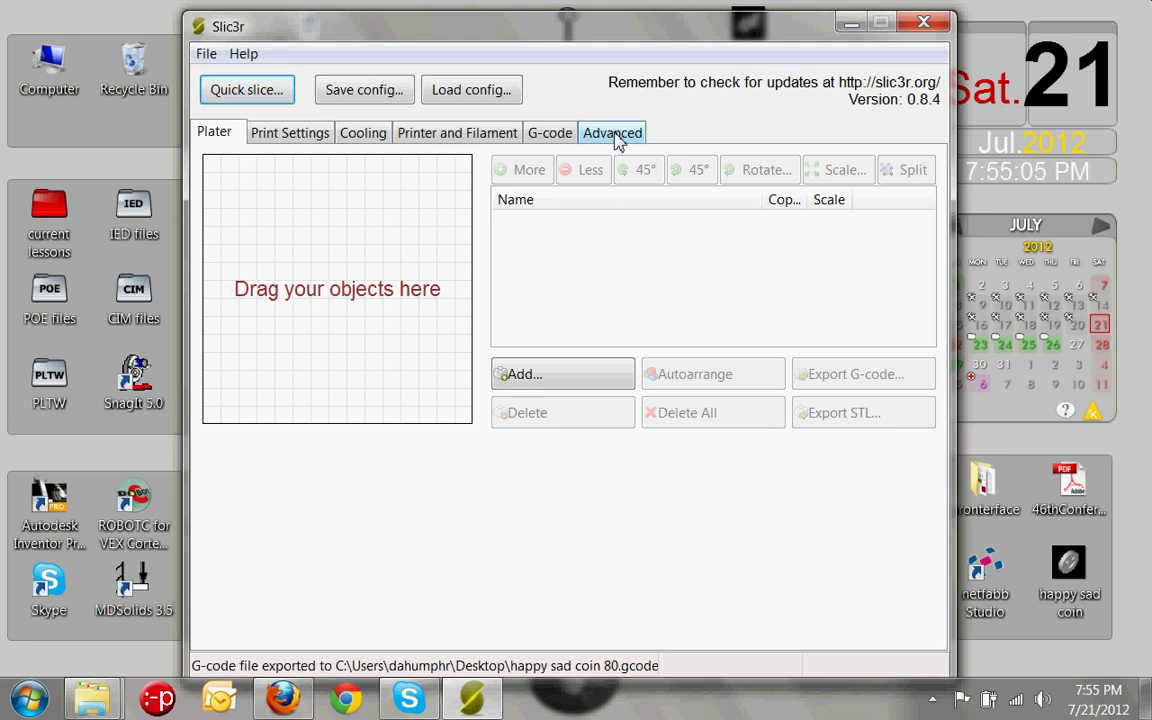
# Step: Show the advanced settings and review the start and end G-code
pyautogui.click(614, 139)
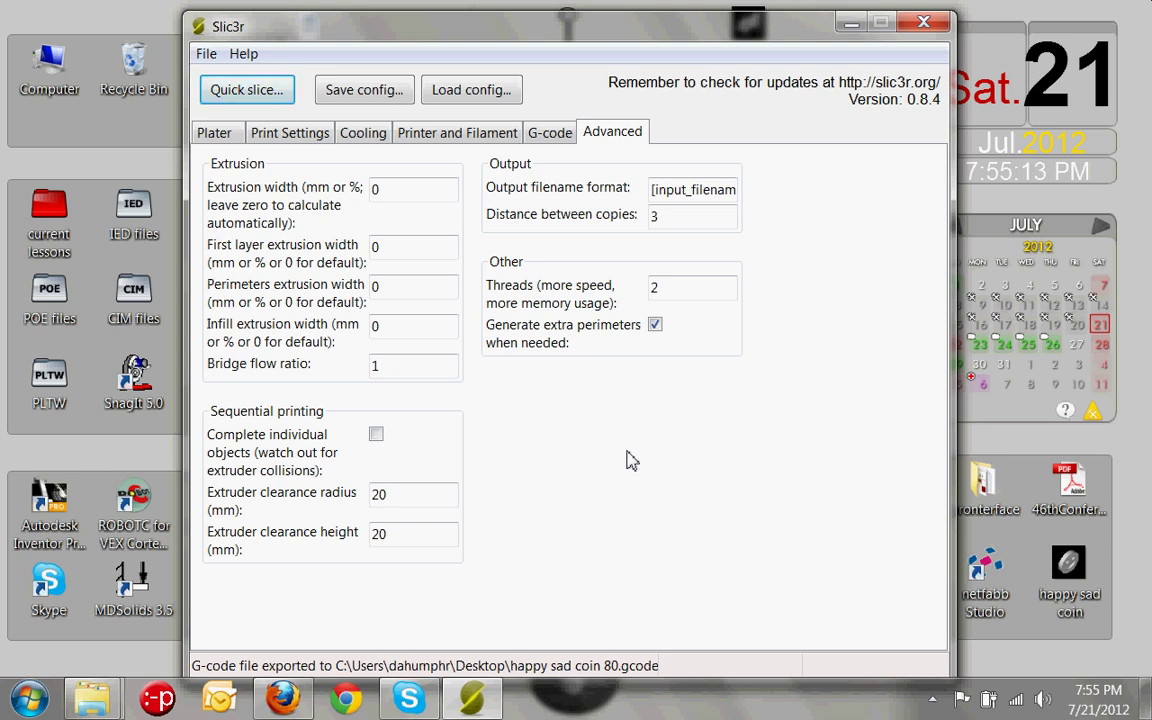
pyautogui.click(550, 132)
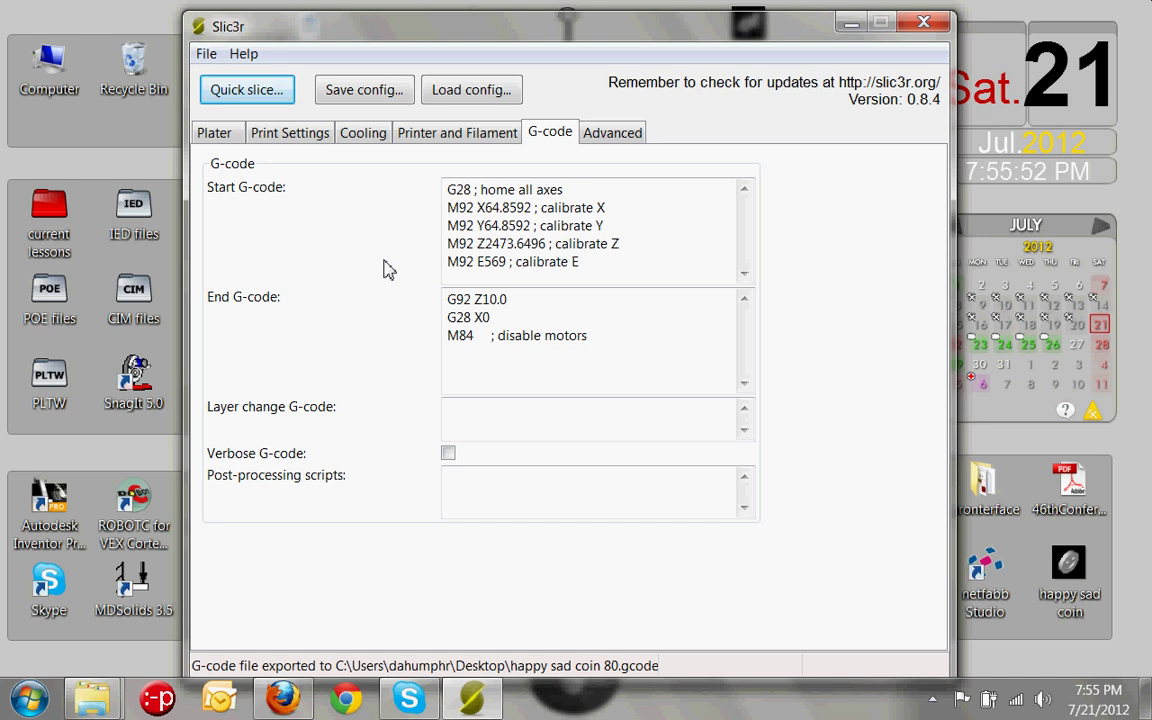
pyautogui.click(423, 141)
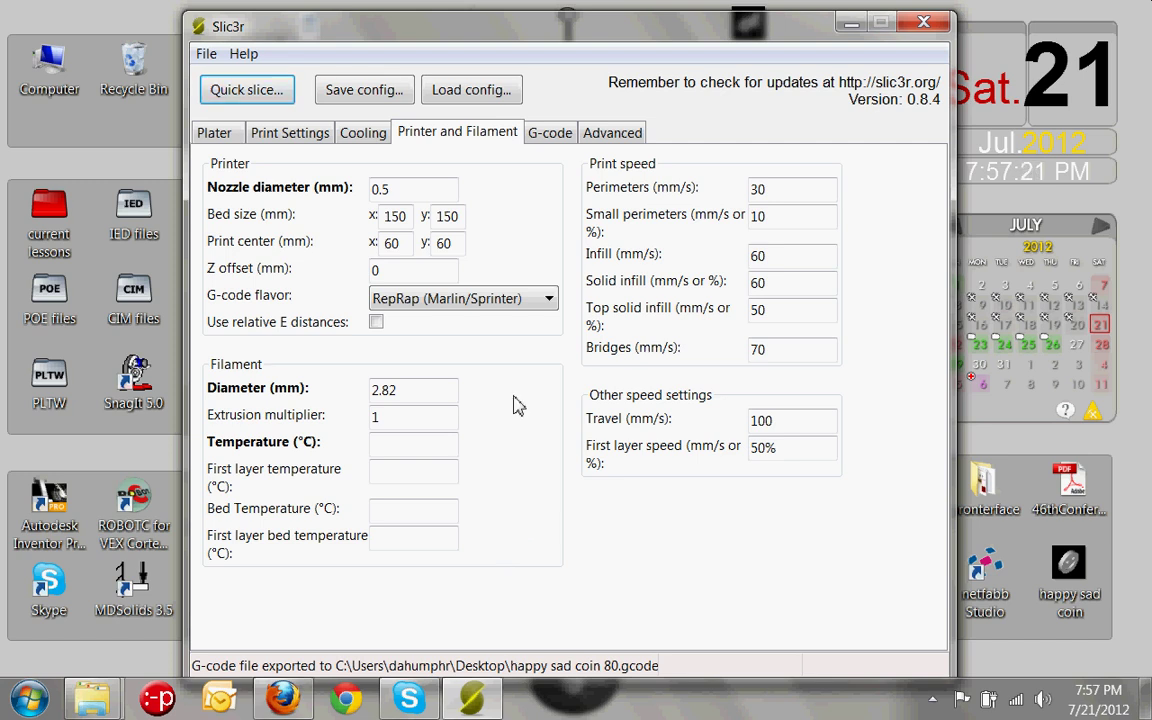
# Step: Review the cooling settings: fan always on at 100%, plus the fan-free first-layers value
pyautogui.click(362, 136)
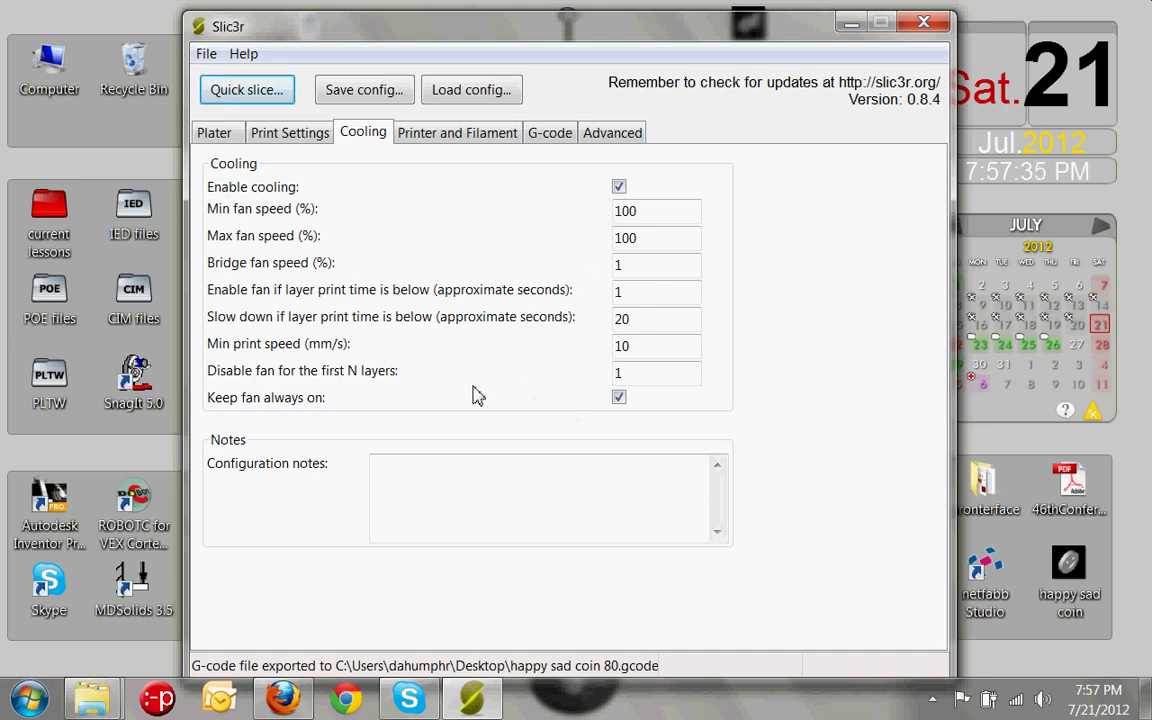
pyautogui.click(637, 376)
pyautogui.click(300, 140)
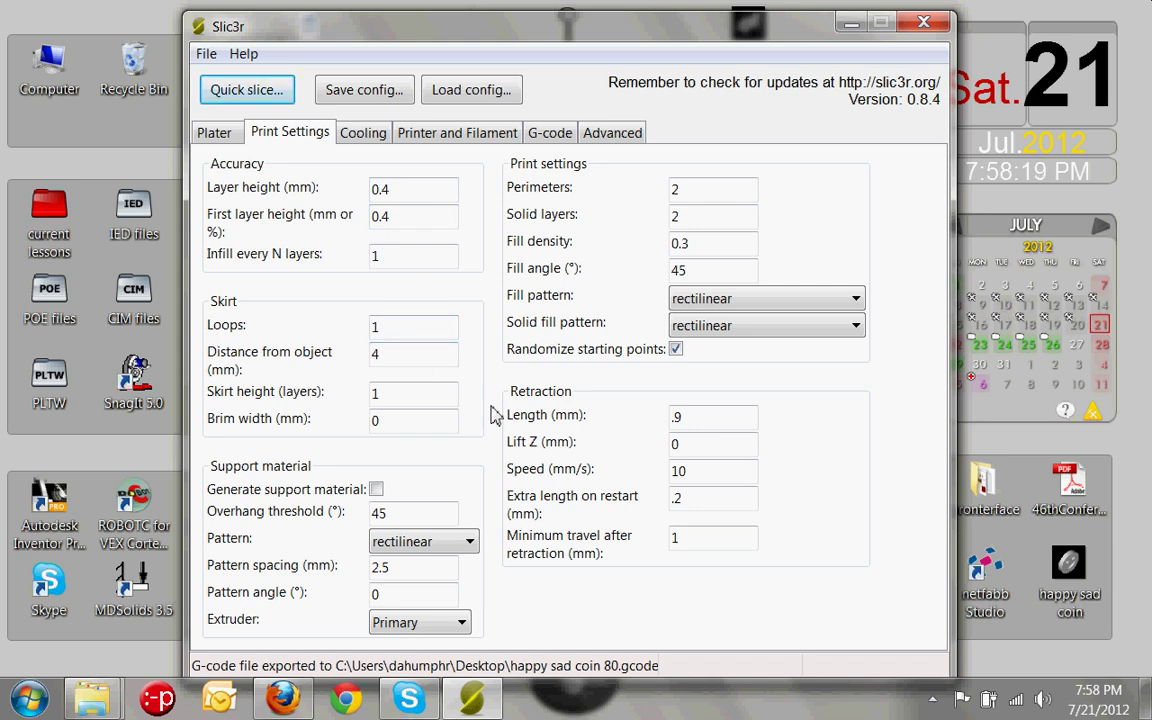
pyautogui.click(462, 622)
pyautogui.click(321, 550)
# Step: Load happy sad coin.stl from the desktop onto the plate as one 100% copy
pyautogui.click(215, 134)
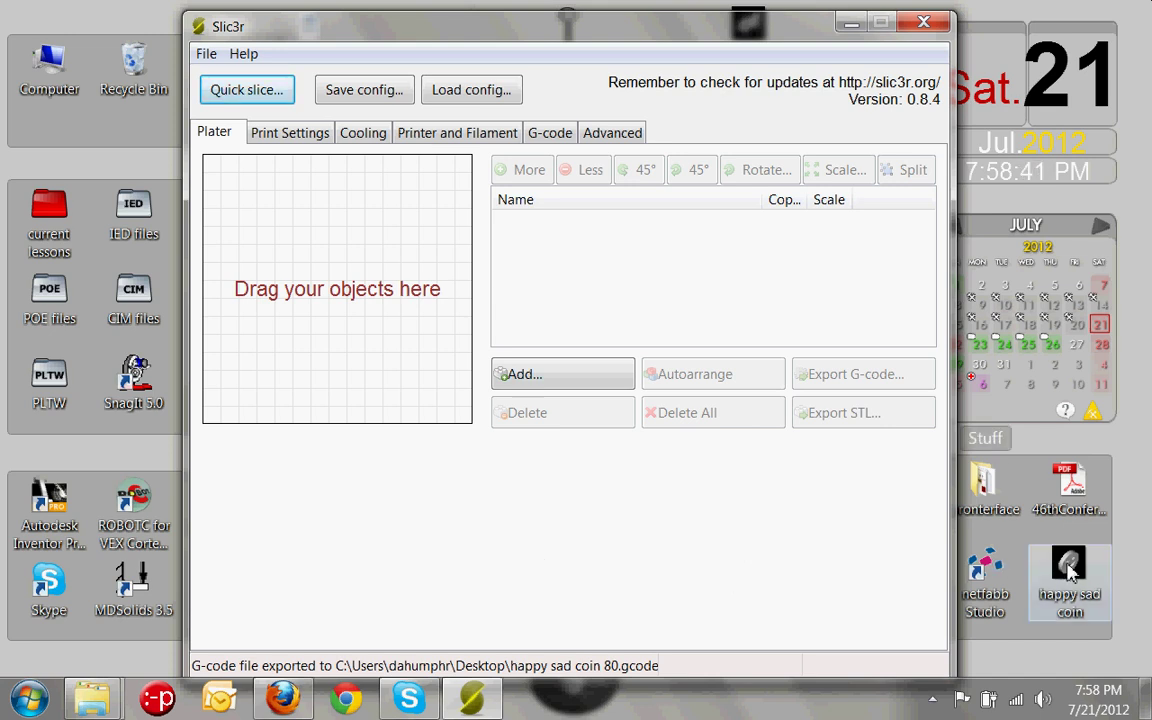
pyautogui.moveTo(1069, 570); pyautogui.dragTo(314, 291)
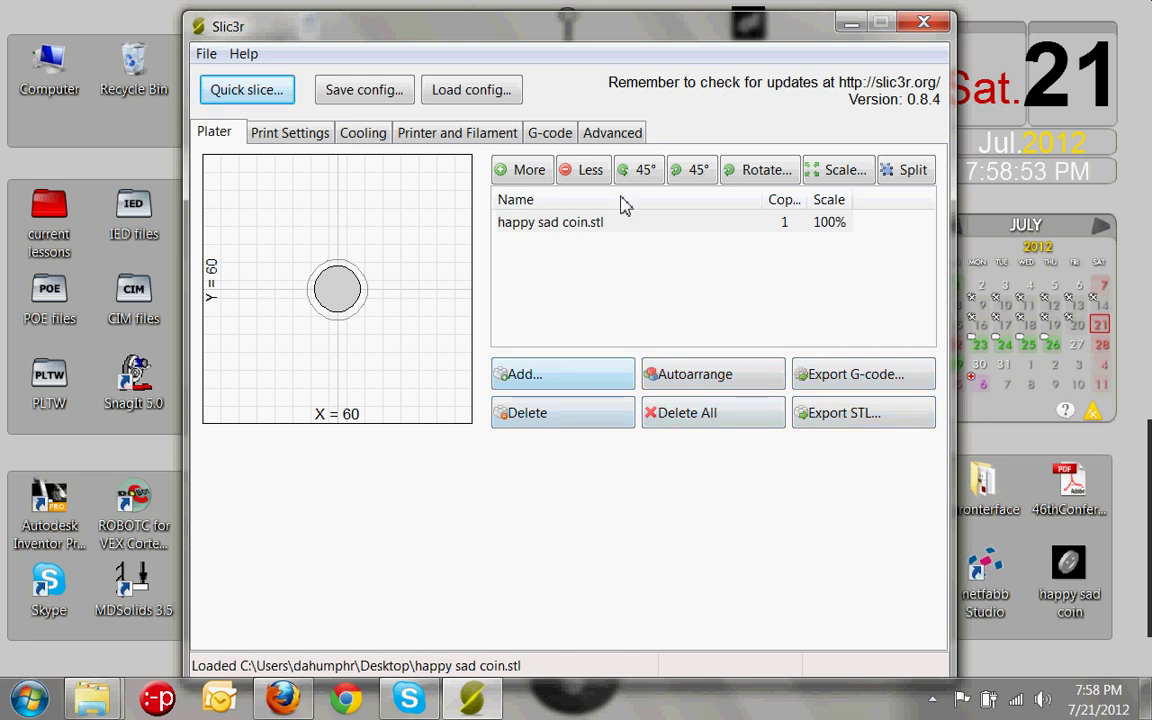
# Step: Scale the coin to 80%
pyautogui.click(838, 172)
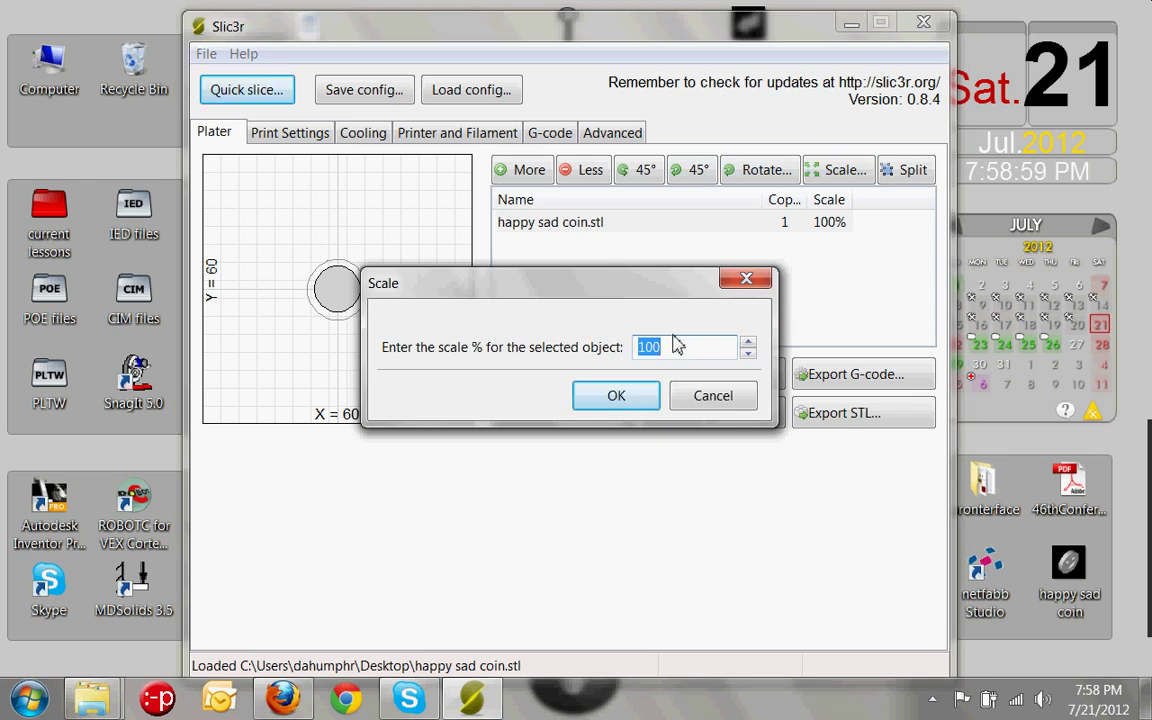
pyautogui.write('80')
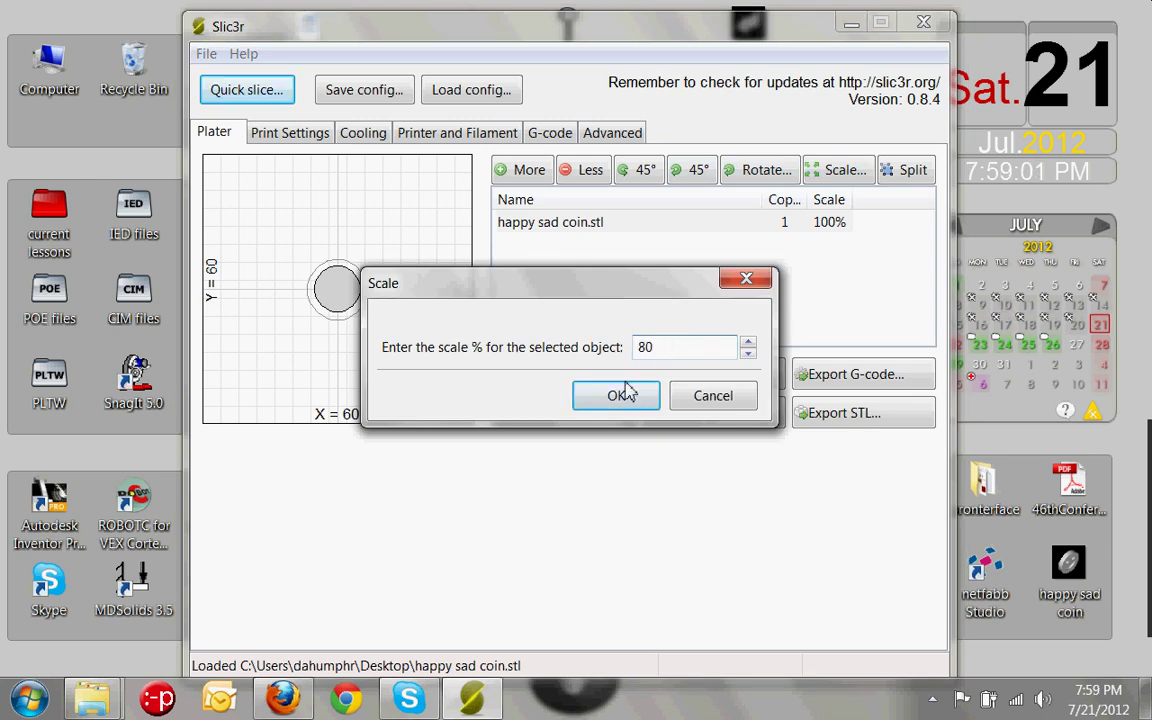
pyautogui.click(622, 396)
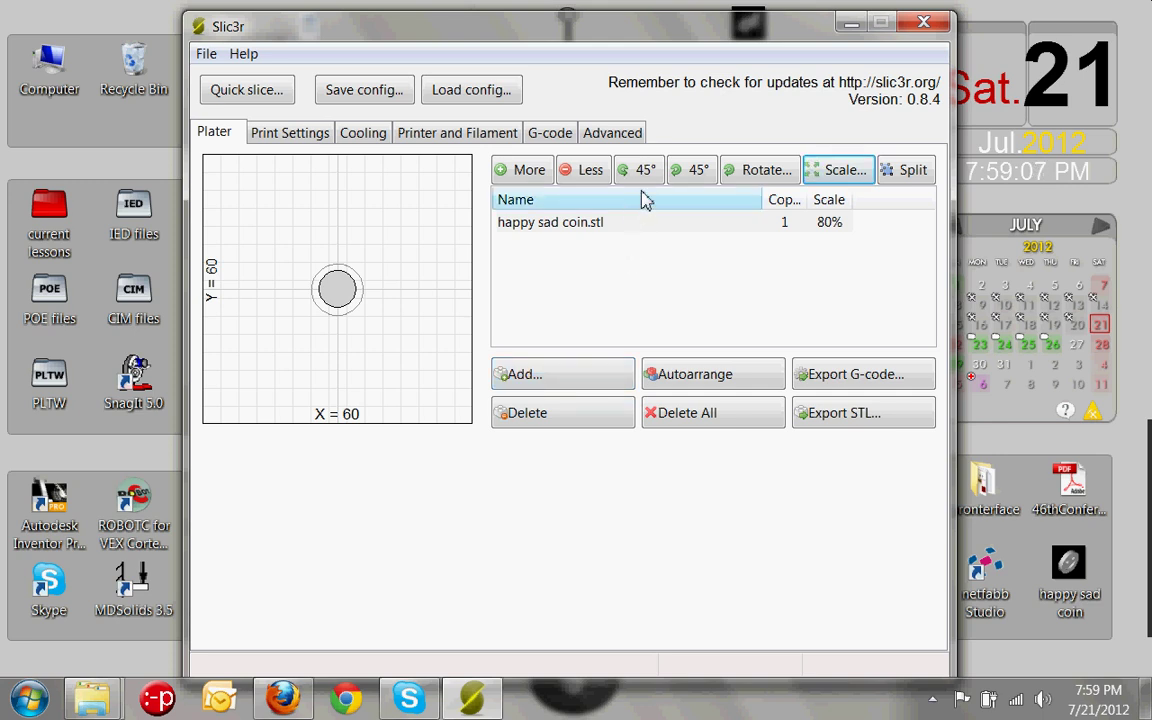
# Step: Add a second coin copy, arrange both diagonally, and select the coin entry
pyautogui.click(522, 173)
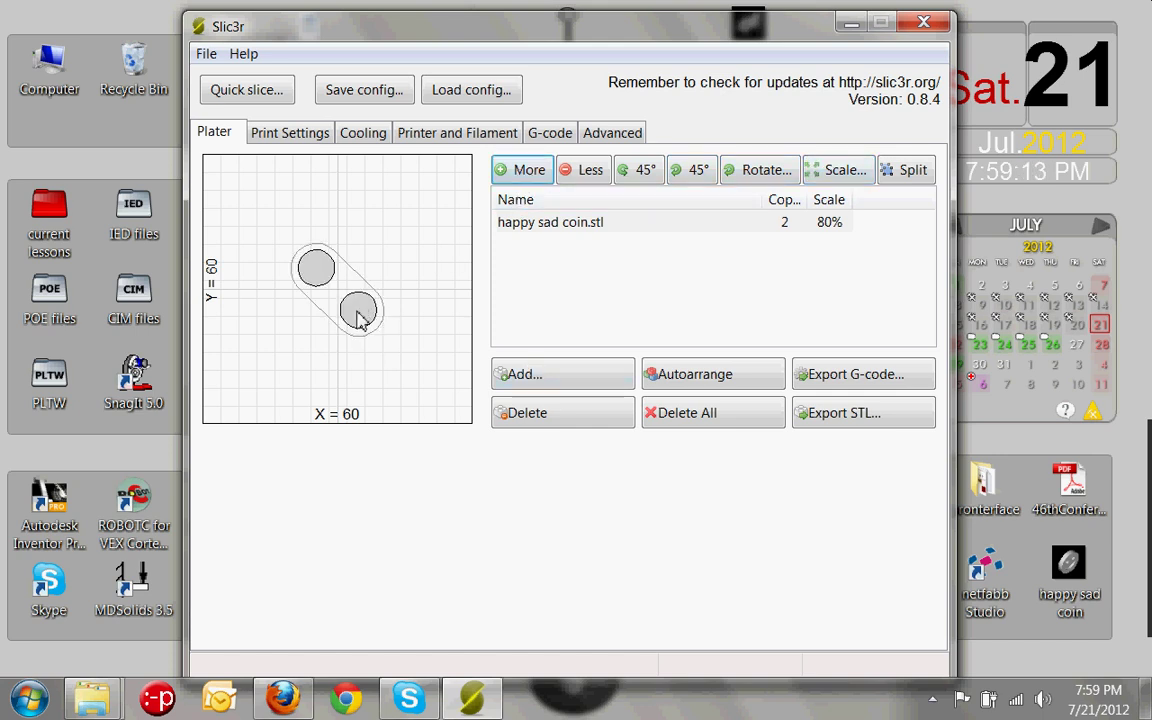
pyautogui.moveTo(360, 311); pyautogui.dragTo(313, 338)
pyautogui.click(313, 338)
pyautogui.moveTo(352, 275); pyautogui.dragTo(382, 291)
pyautogui.moveTo(322, 330); pyautogui.dragTo(314, 327)
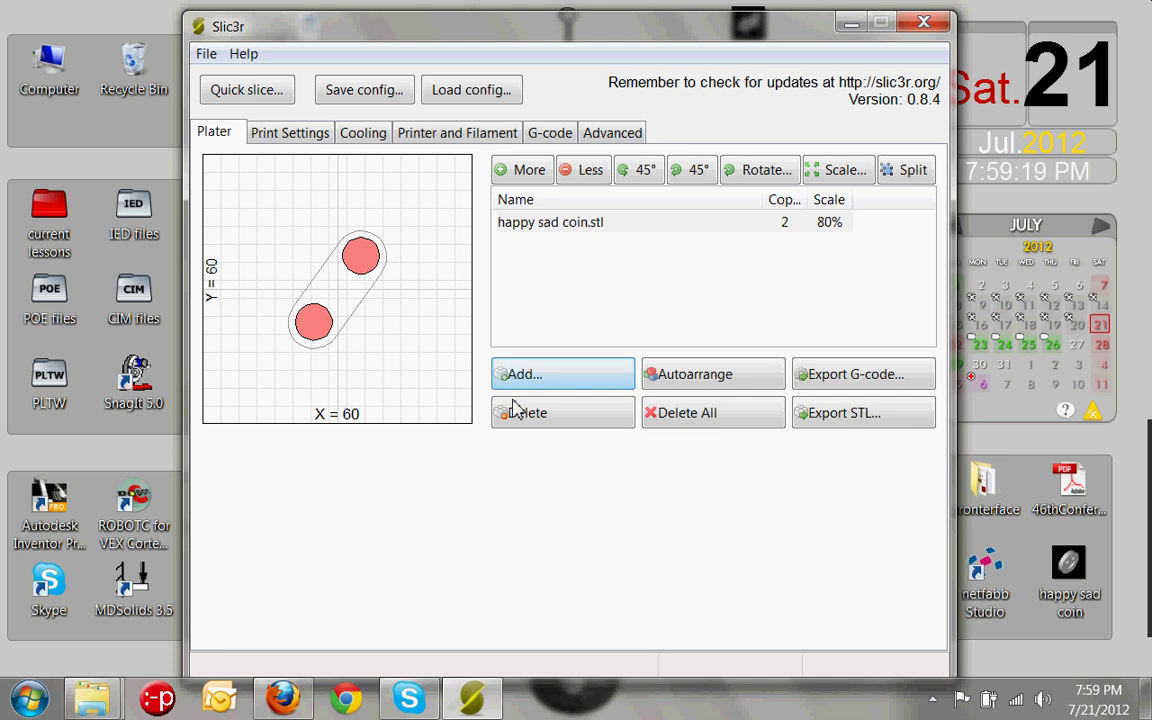
pyautogui.click(532, 222)
# Step: Delete the coin and bring happy sad coin.stl back onto the plate
pyautogui.click(530, 416)
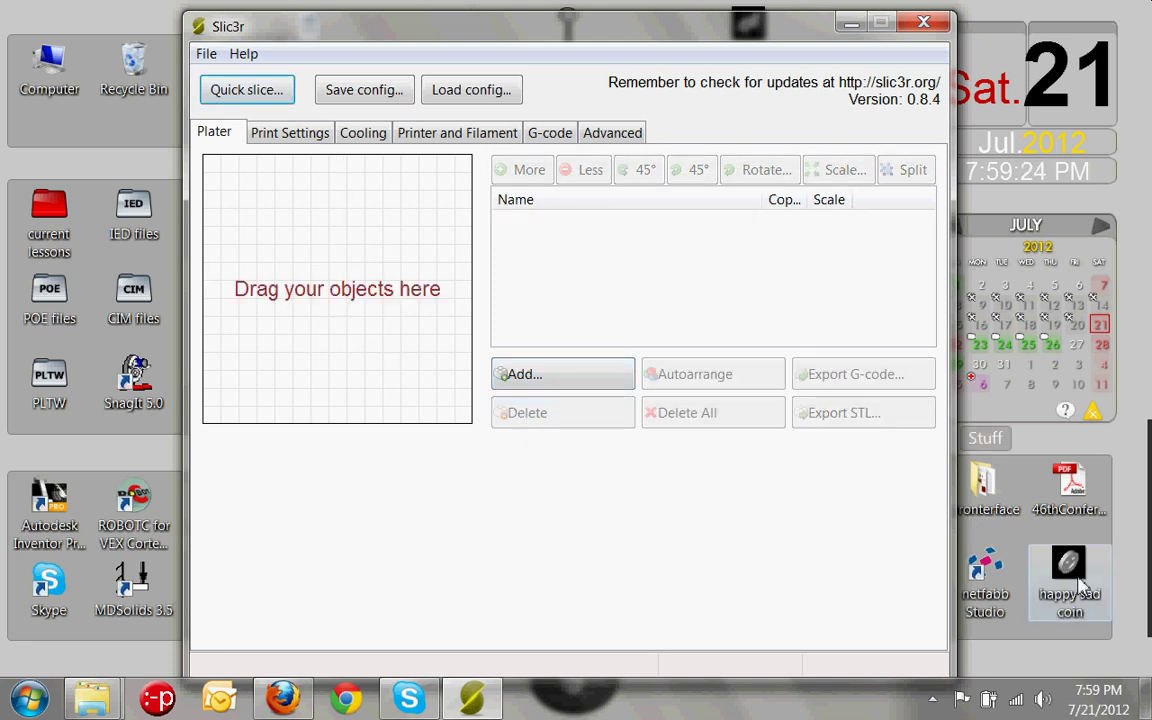
pyautogui.moveTo(1066, 565); pyautogui.dragTo(310, 255)
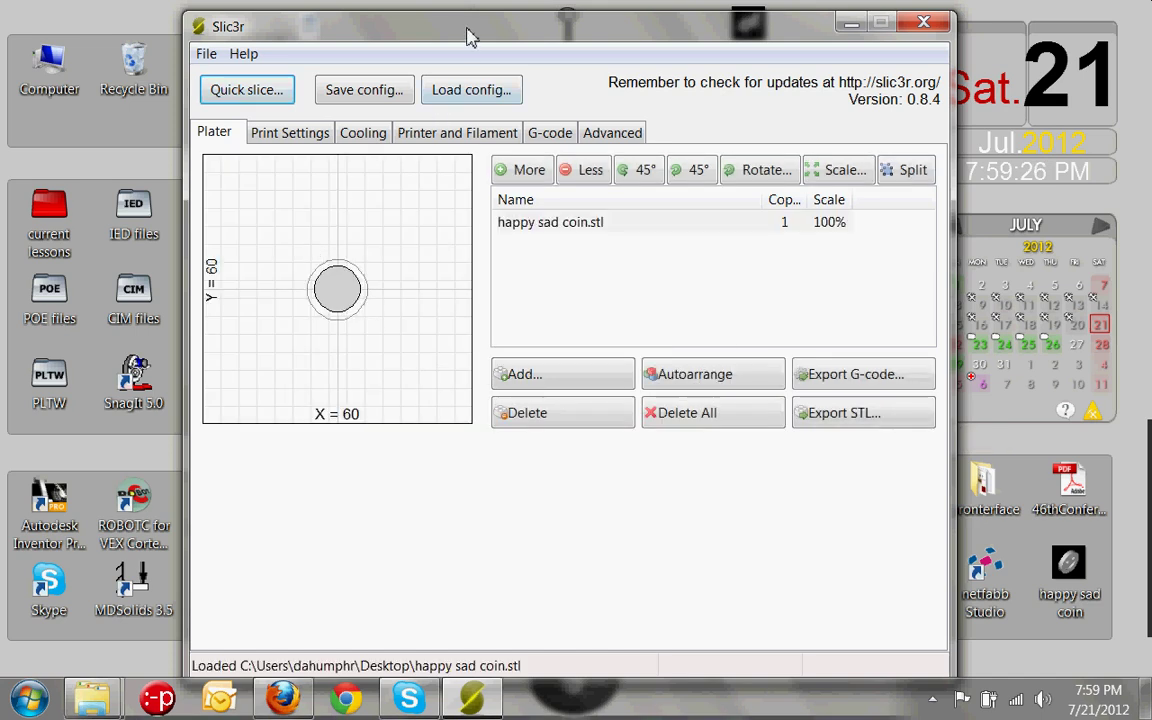
pyautogui.moveTo(470, 33); pyautogui.dragTo(476, 38)
# Step: Add max.stl to the plate and place it below the coin
pyautogui.moveTo(556, 65); pyautogui.dragTo(448, 90)
pyautogui.moveTo(740, 27); pyautogui.dragTo(327, 270)
pyautogui.moveTo(427, 85); pyautogui.dragTo(474, 50)
pyautogui.moveTo(345, 303); pyautogui.dragTo(396, 342)
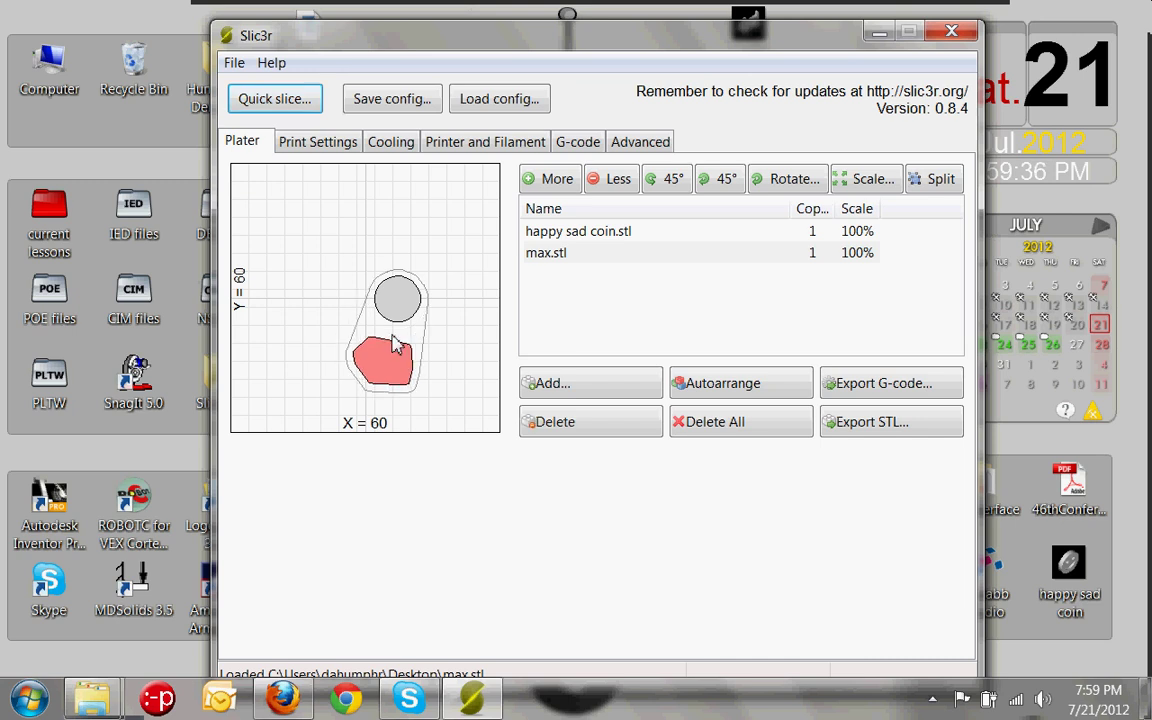
pyautogui.moveTo(380, 290); pyautogui.dragTo(365, 288)
# Step: Delete max.stl from the plate, leaving the coin selected
pyautogui.click(347, 342)
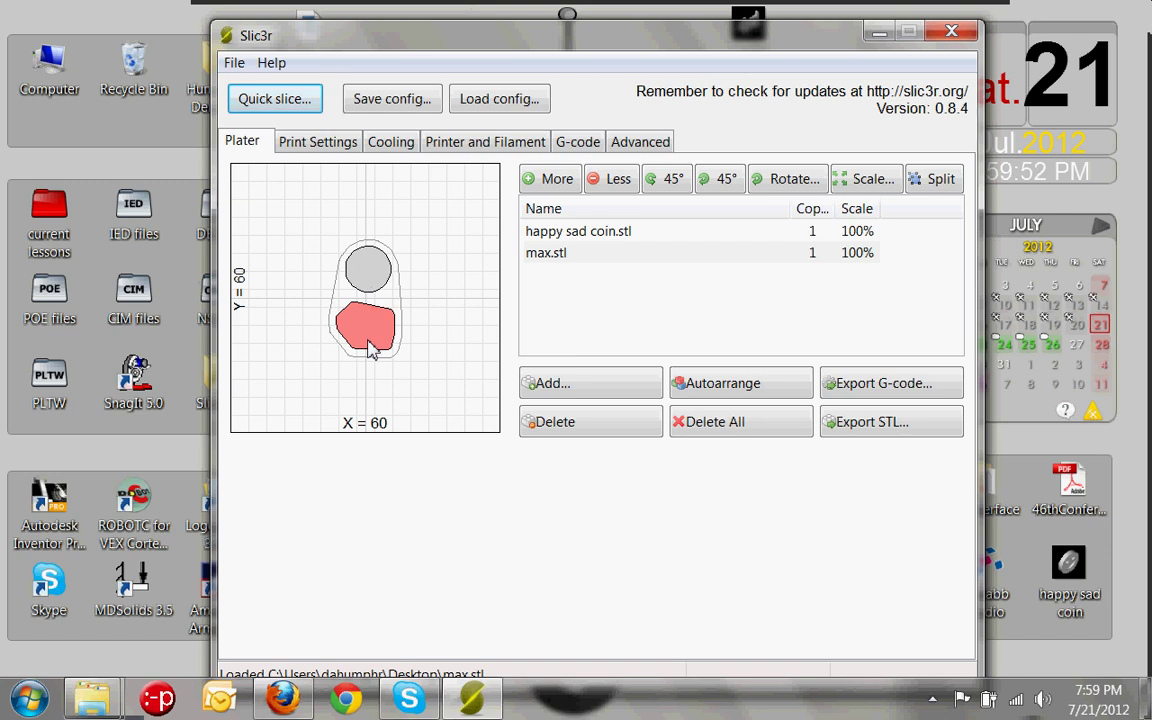
pyautogui.click(370, 290)
pyautogui.click(372, 318)
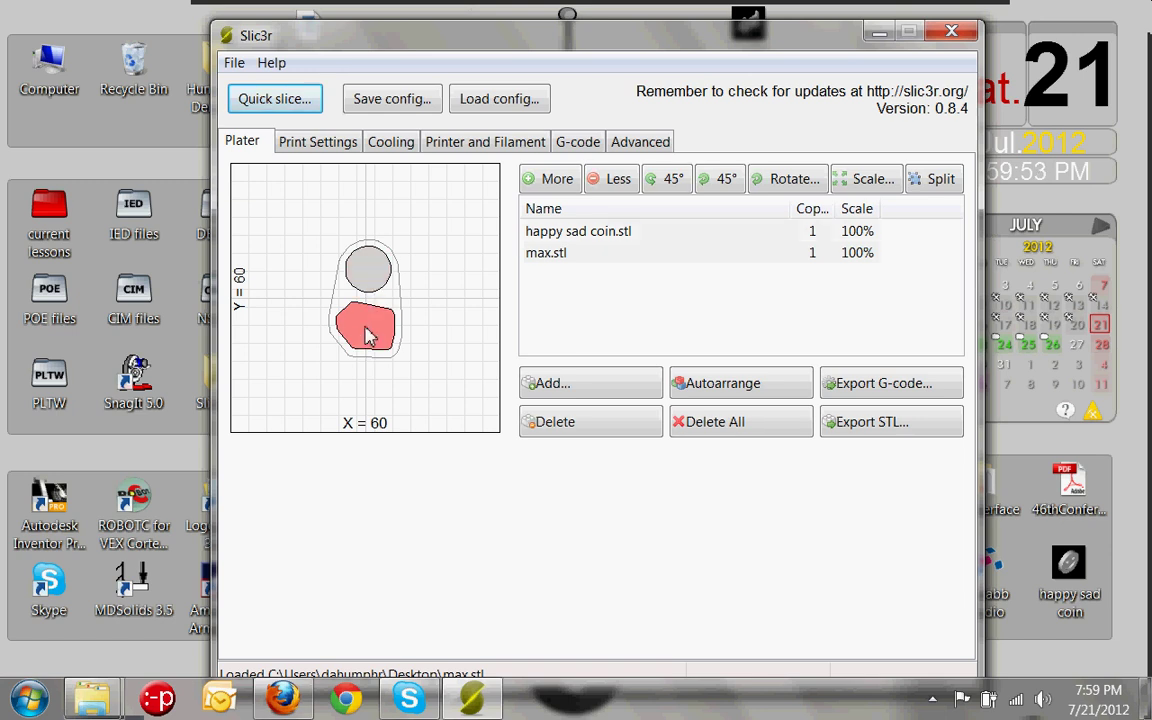
pyautogui.click(558, 424)
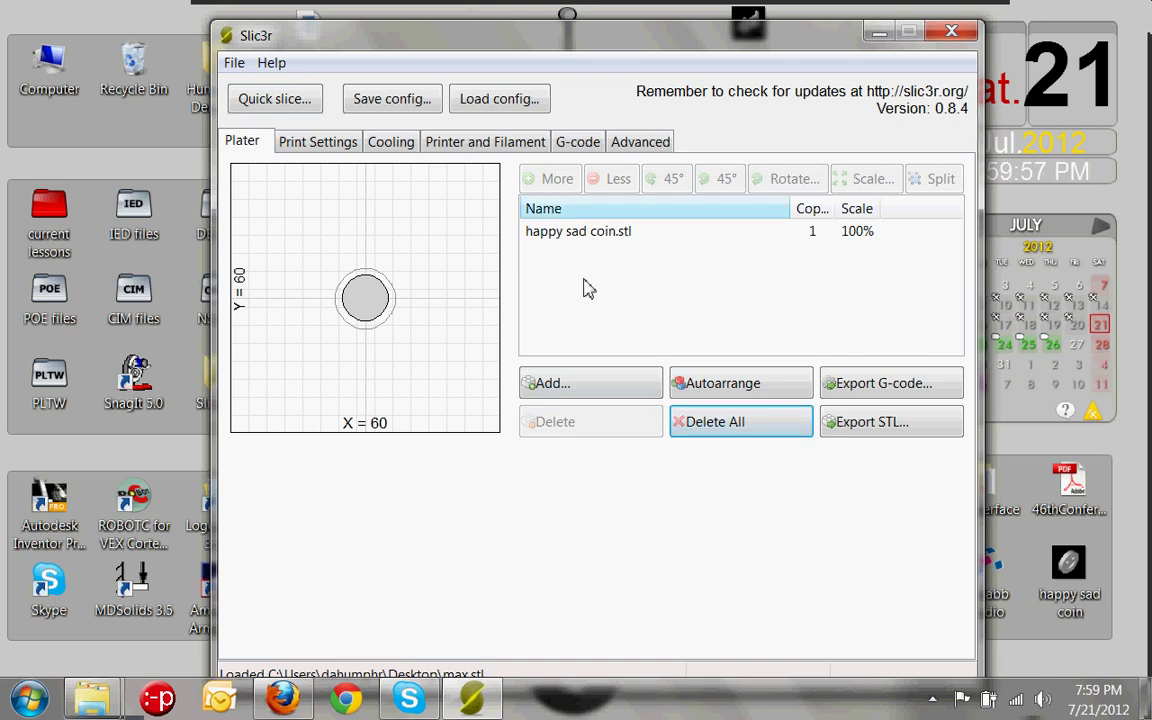
pyautogui.click(365, 300)
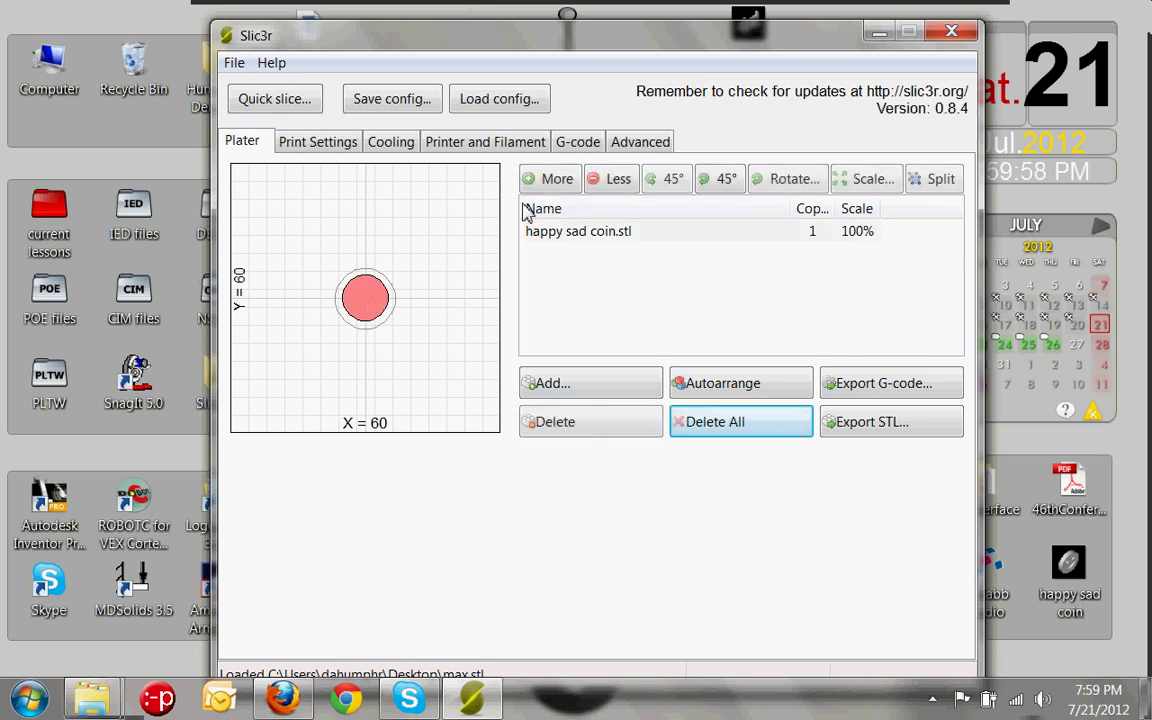
# Step: Export the G-code as happy sad coin.gcode on the Desktop and dismiss the Done! message
pyautogui.click(858, 390)
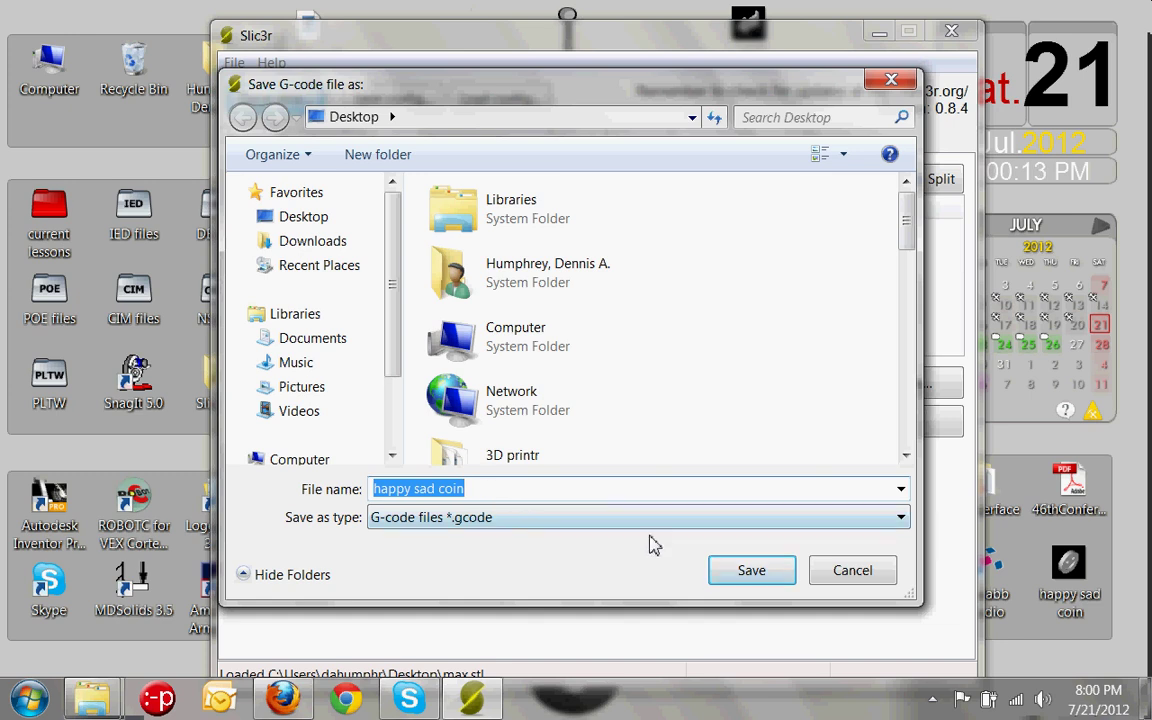
pyautogui.click(746, 574)
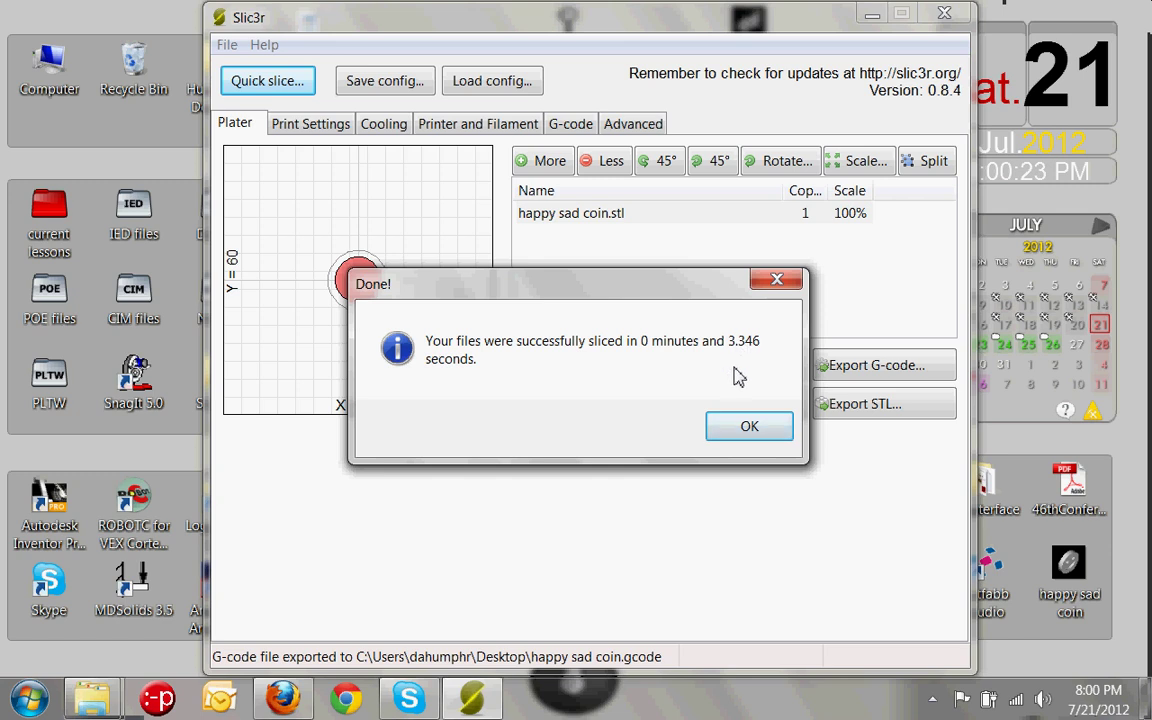
pyautogui.click(727, 436)
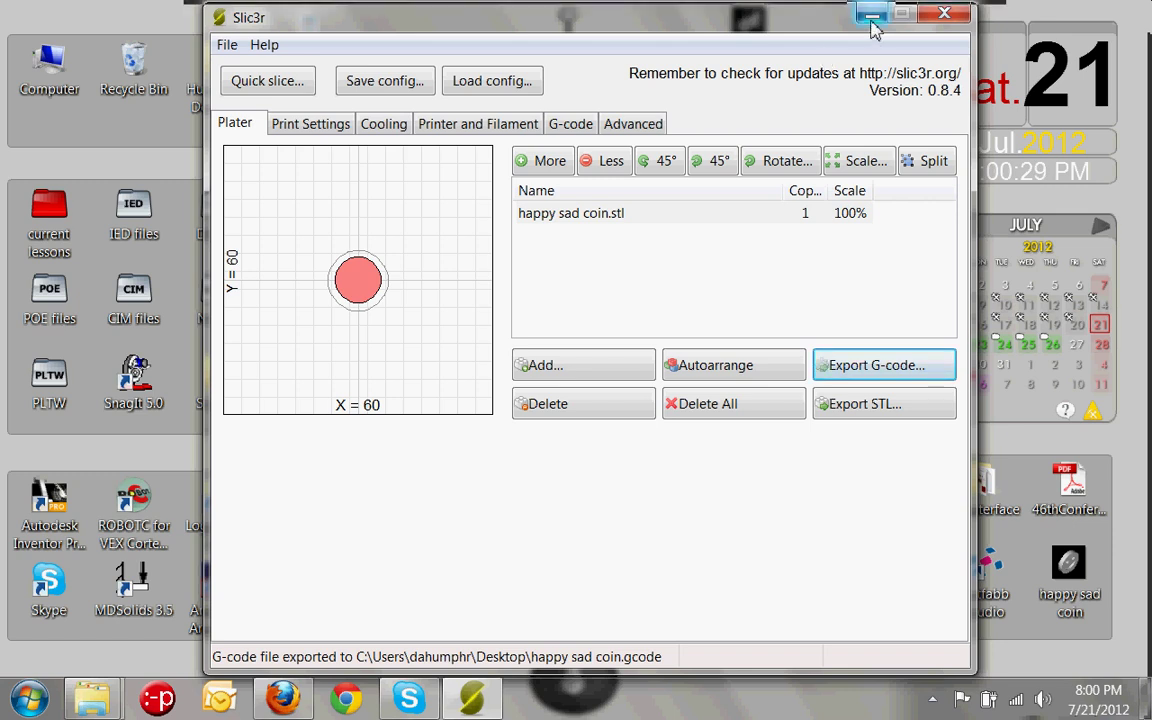
# Step: Connect Pronterface to the printer on COM8 at 115200 and set the bed to 100 °C
pyautogui.click(160, 699)
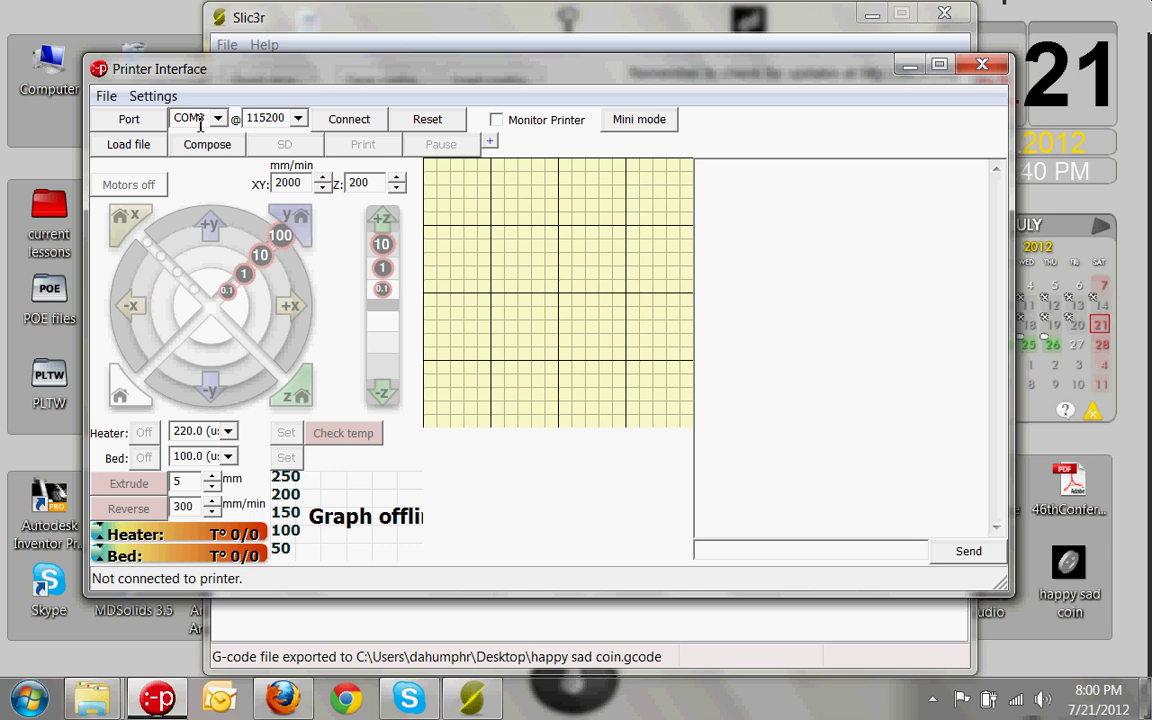
pyautogui.click(347, 121)
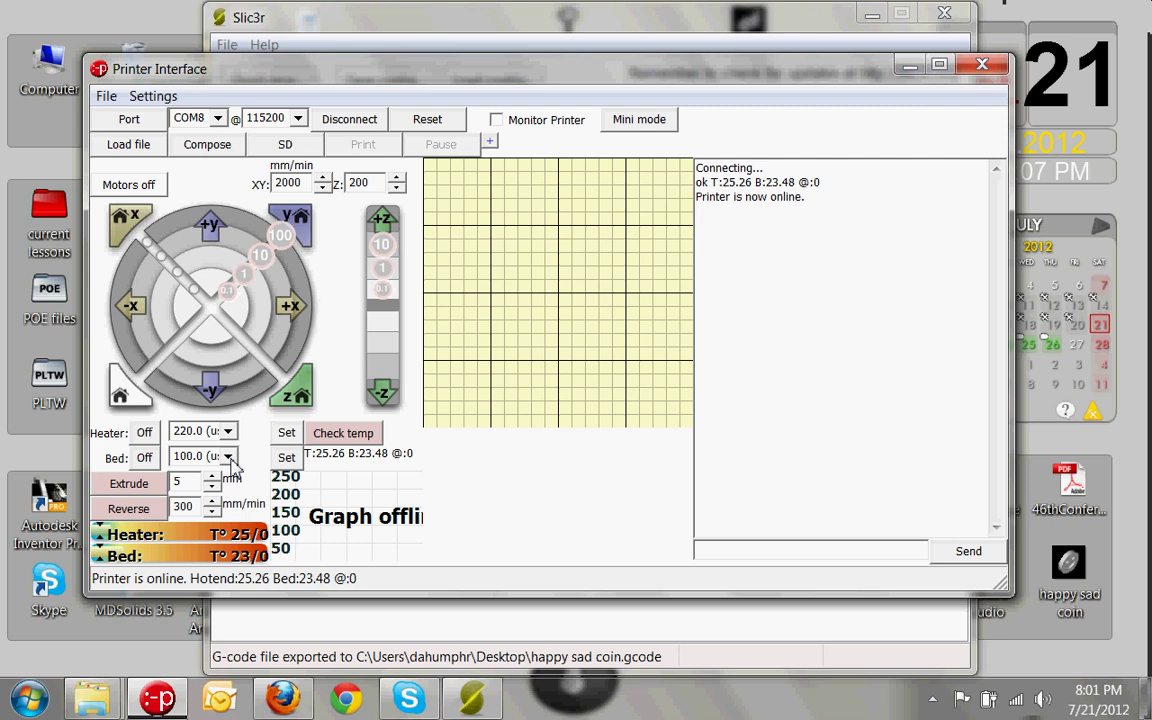
pyautogui.click(288, 462)
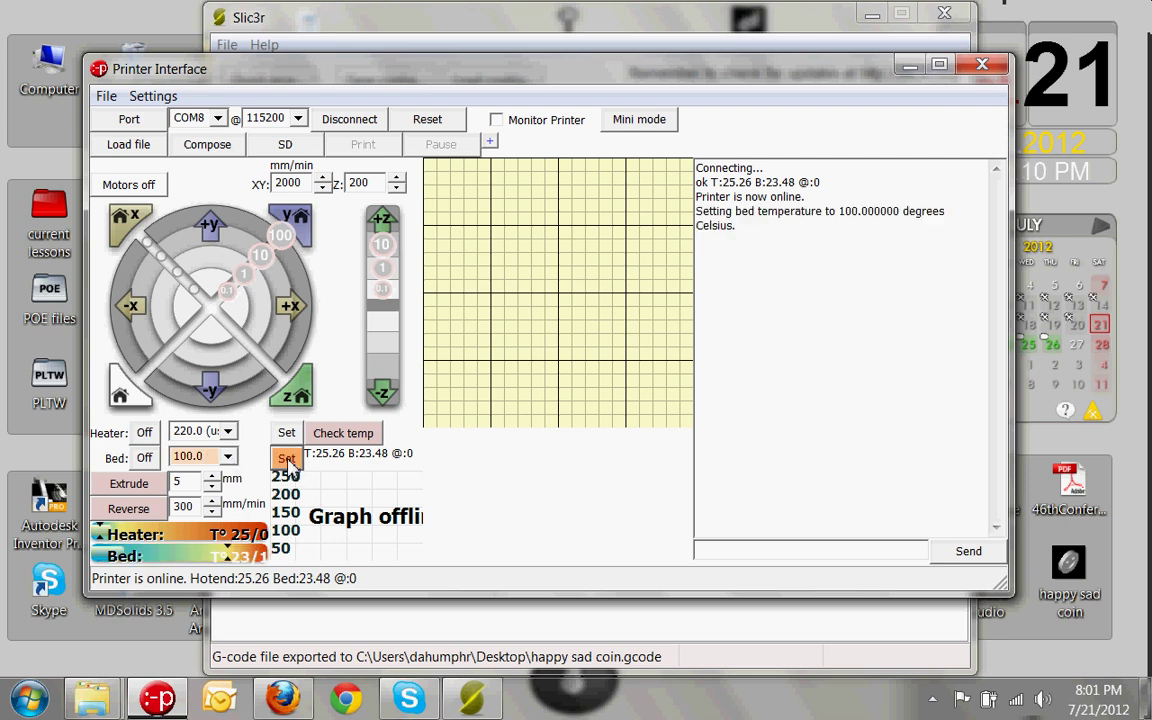
# Step: Load happy sad coin.gcode into Pronterface (12 layers, about 00:09:02)
pyautogui.click(128, 145)
pyautogui.moveTo(779, 229); pyautogui.dragTo(788, 424)
pyautogui.click(470, 348)
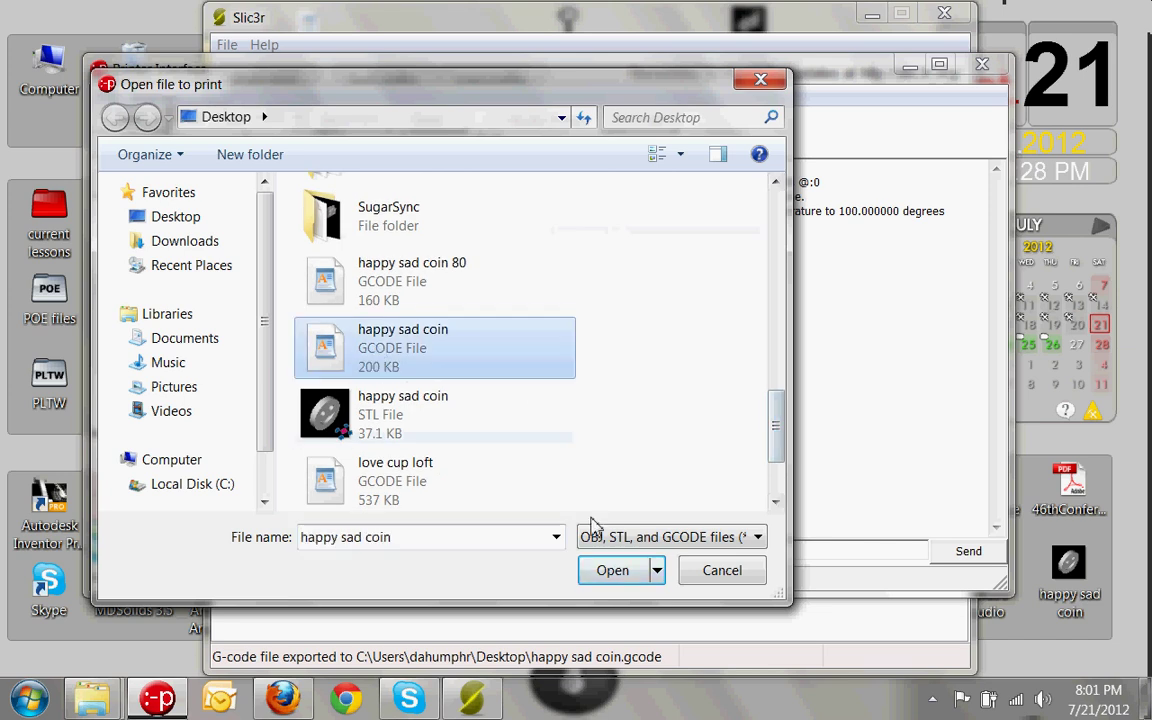
pyautogui.click(612, 571)
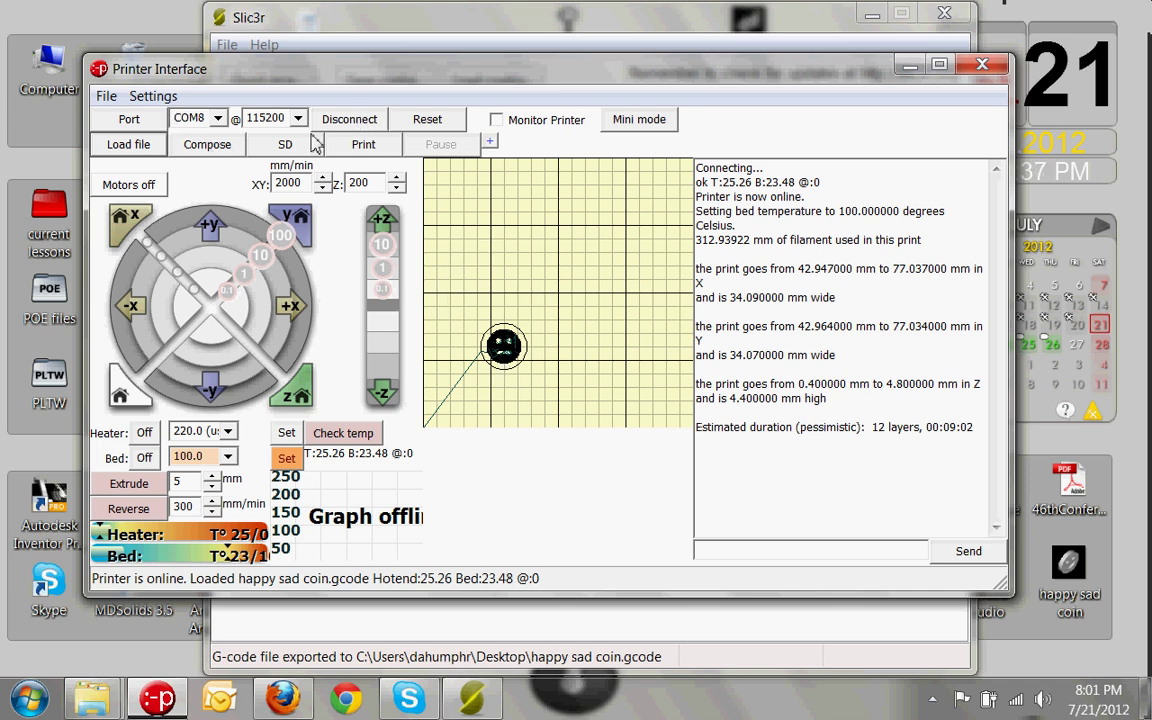
pyautogui.click(170, 97)
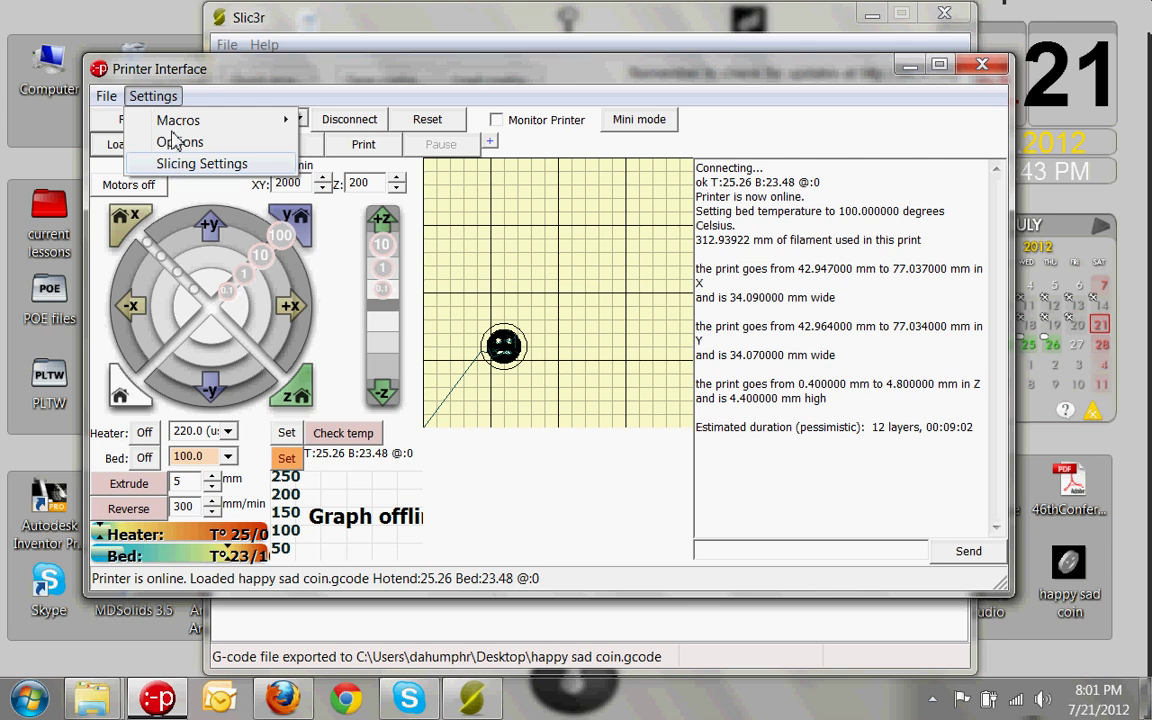
pyautogui.click(155, 96)
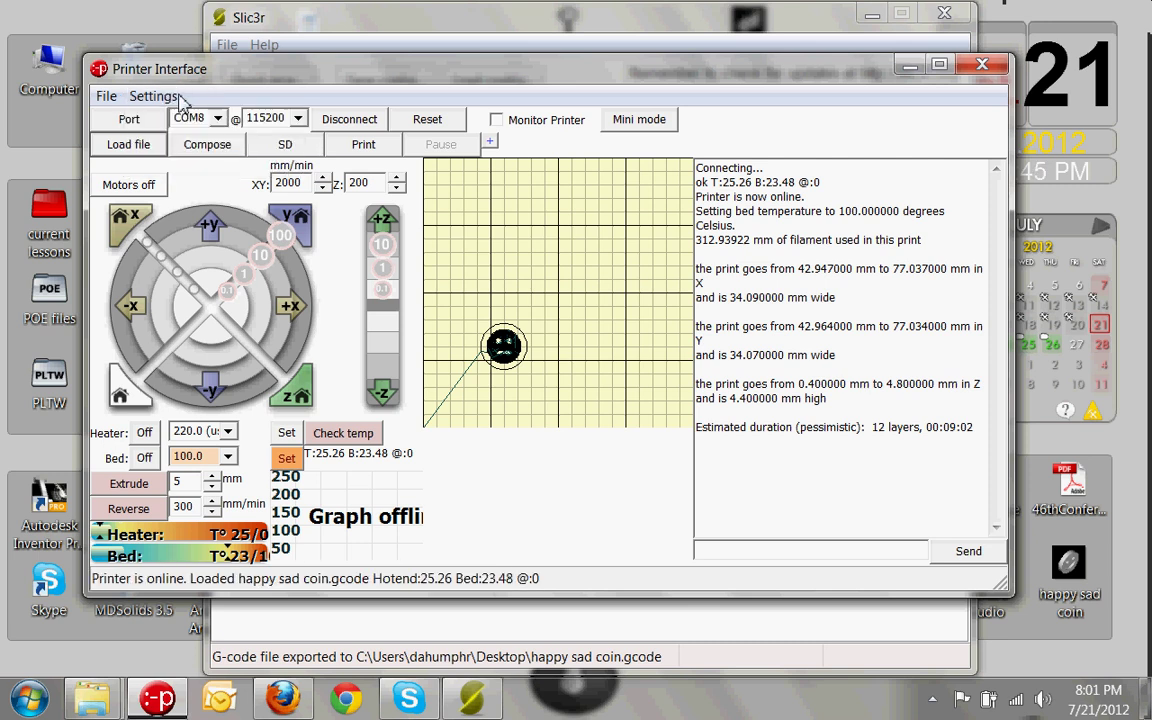
pyautogui.click(106, 96)
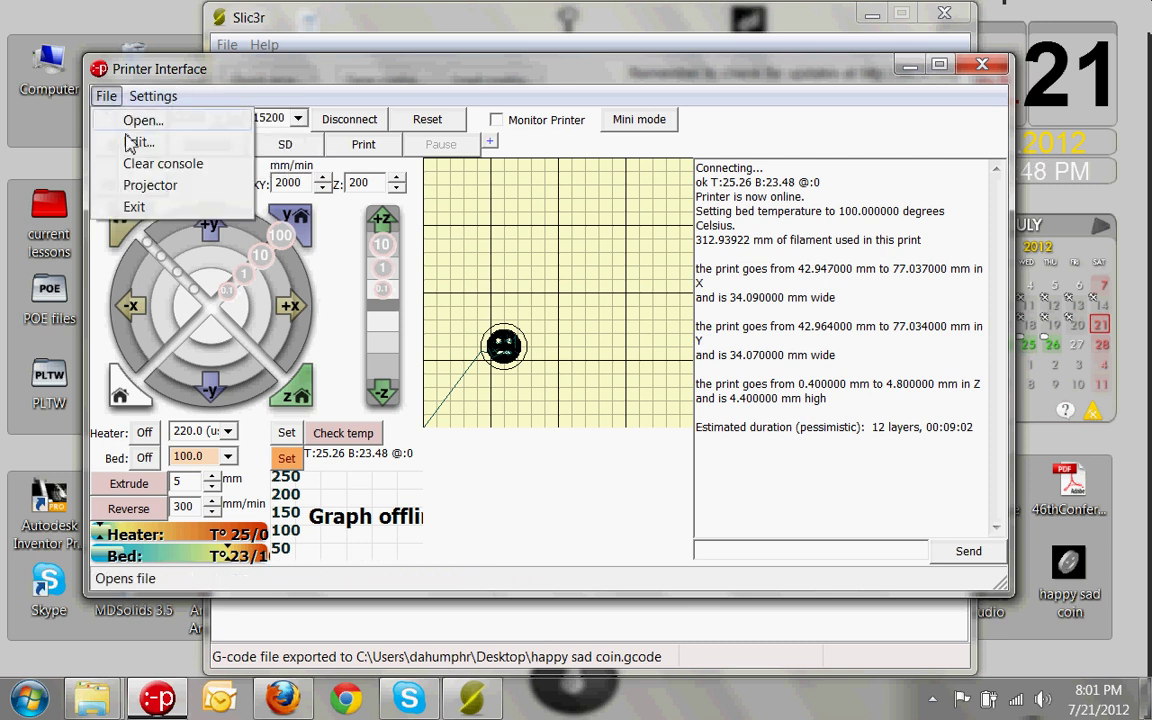
pyautogui.click(137, 143)
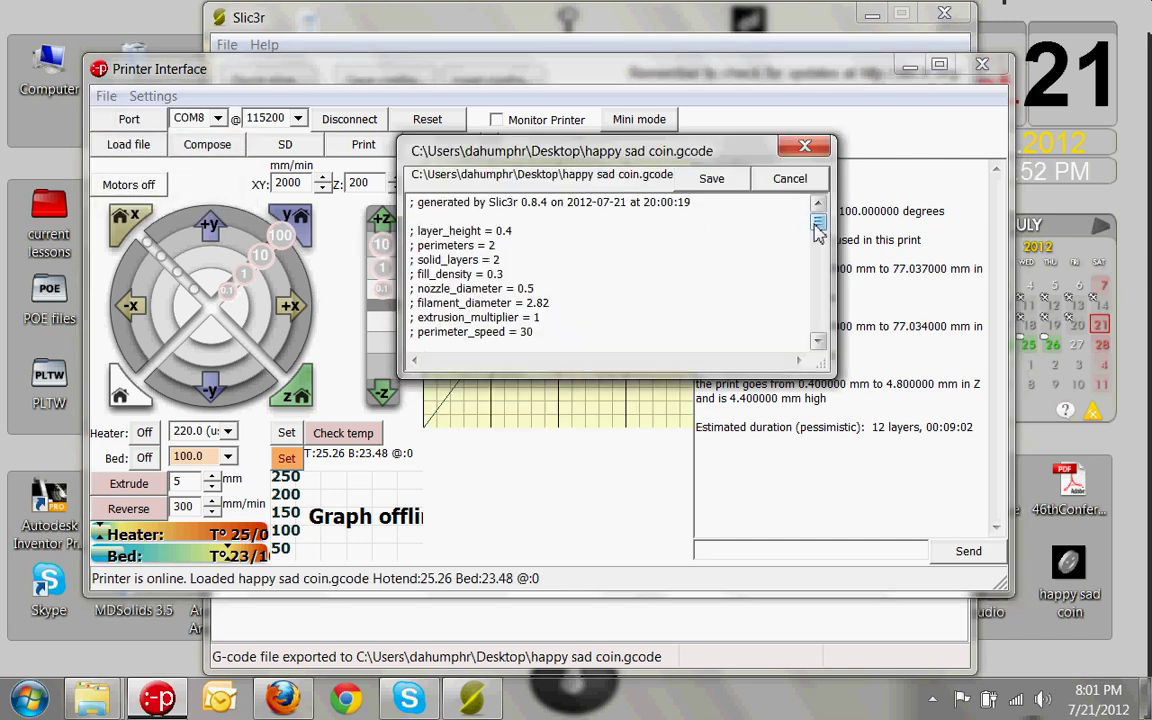
pyautogui.moveTo(818, 226); pyautogui.dragTo(816, 240)
pyautogui.scroll(-6, 752, 257)
pyautogui.moveTo(818, 240); pyautogui.dragTo(818, 224)
pyautogui.scroll(-3, 684, 290)
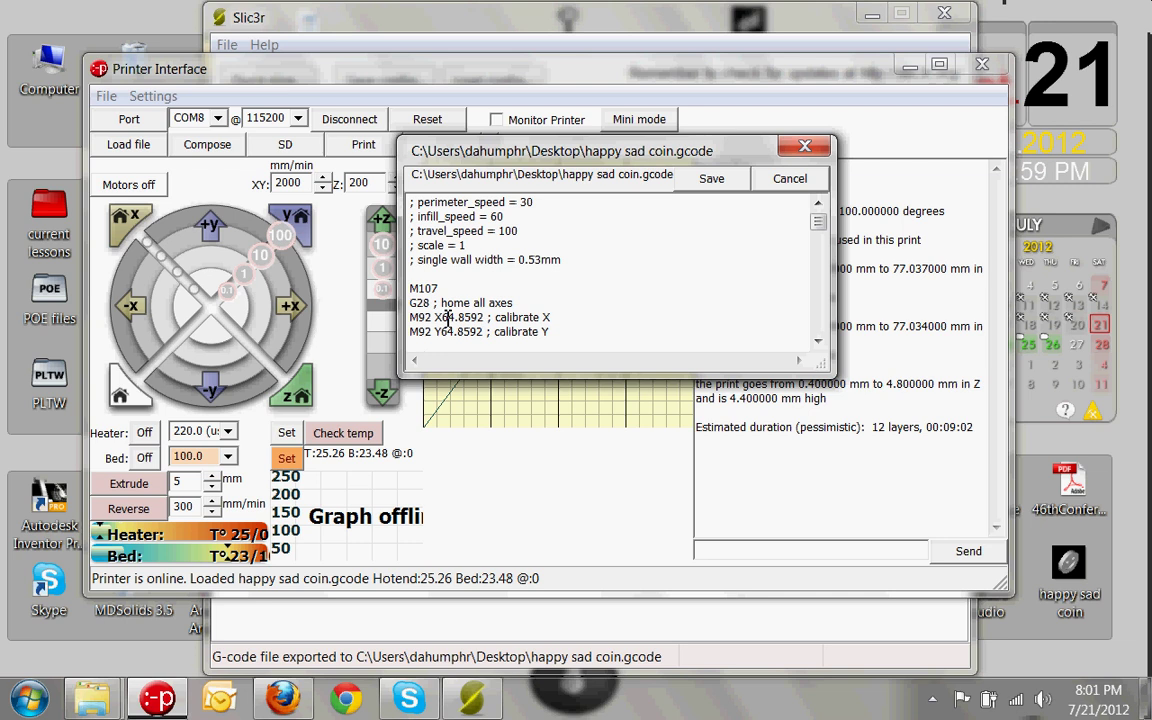
pyautogui.scroll(-1, 624, 305)
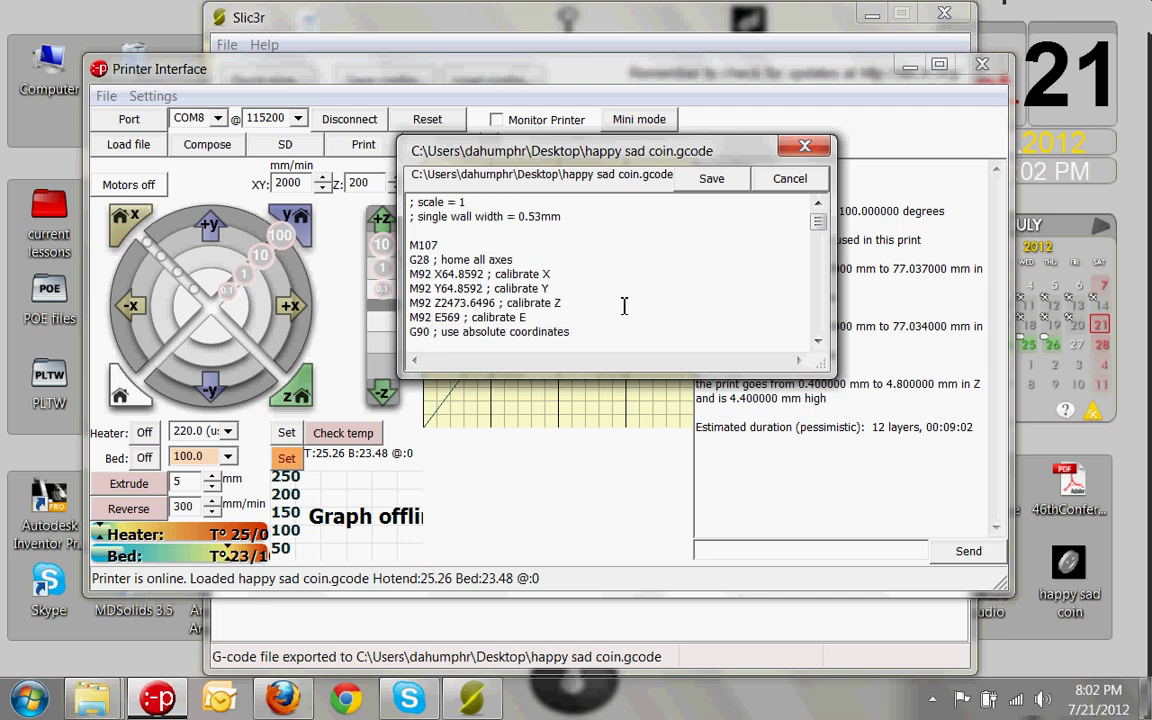
pyautogui.scroll(-2, 624, 305)
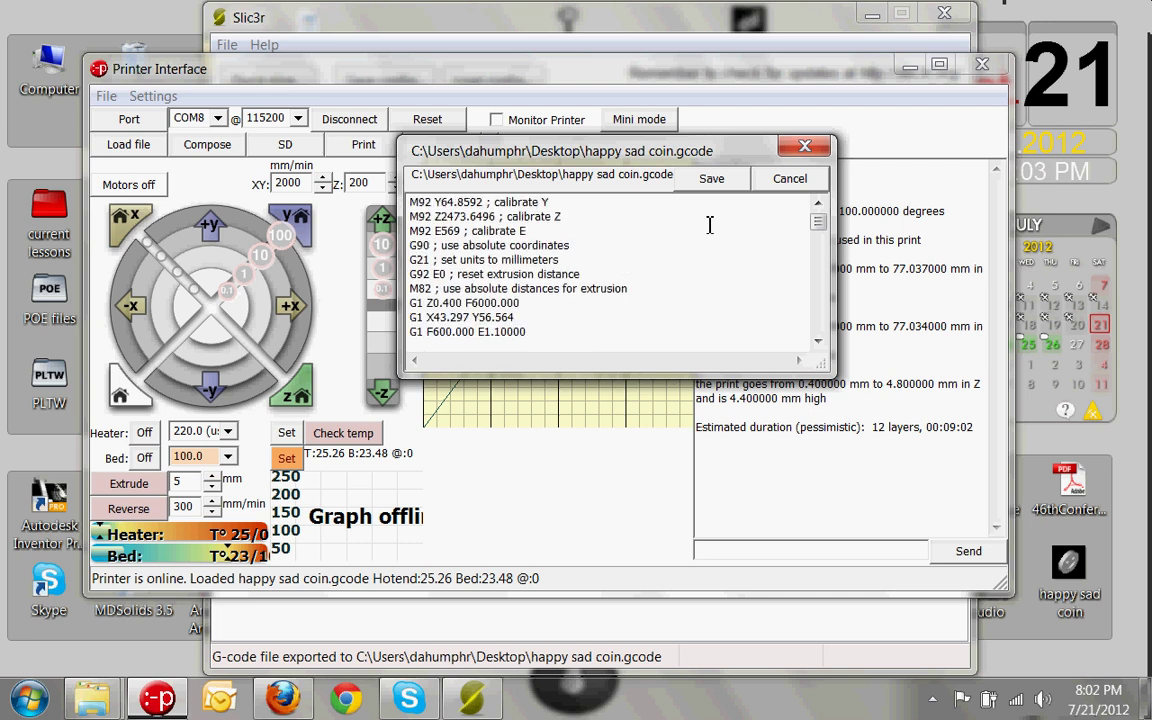
pyautogui.click(805, 147)
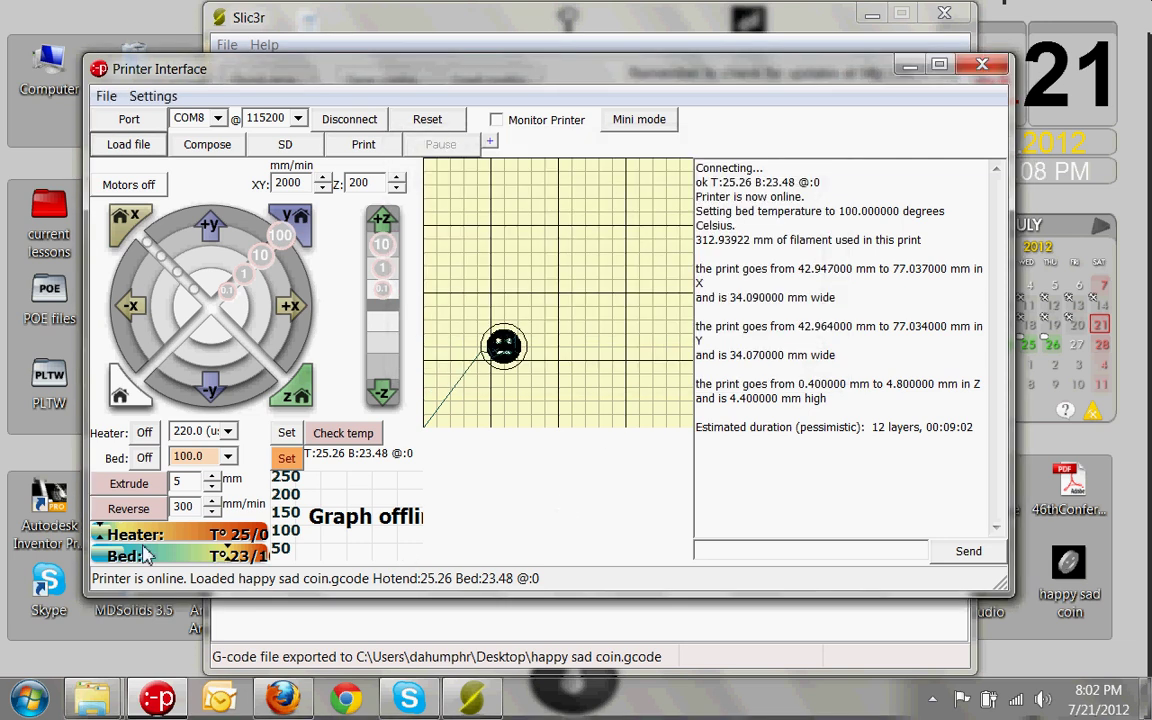
# Step: Read the temperatures with M105: bed at 46.23 °C, hotend at 25.43 °C
pyautogui.click(340, 436)
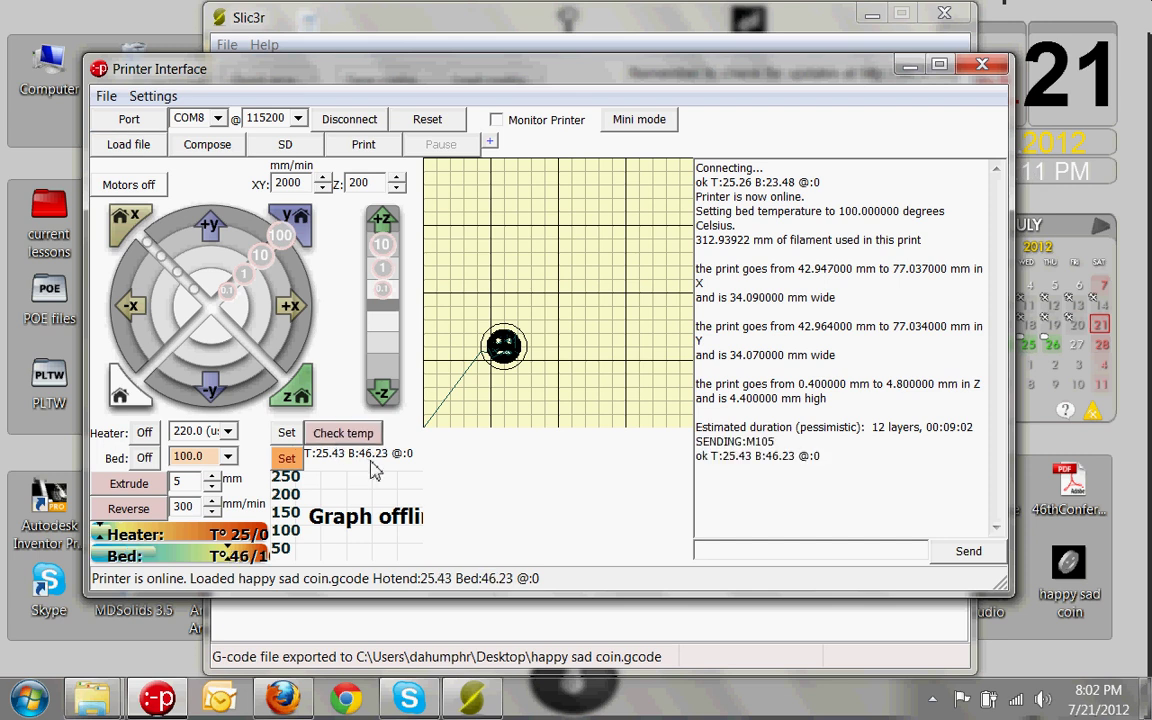